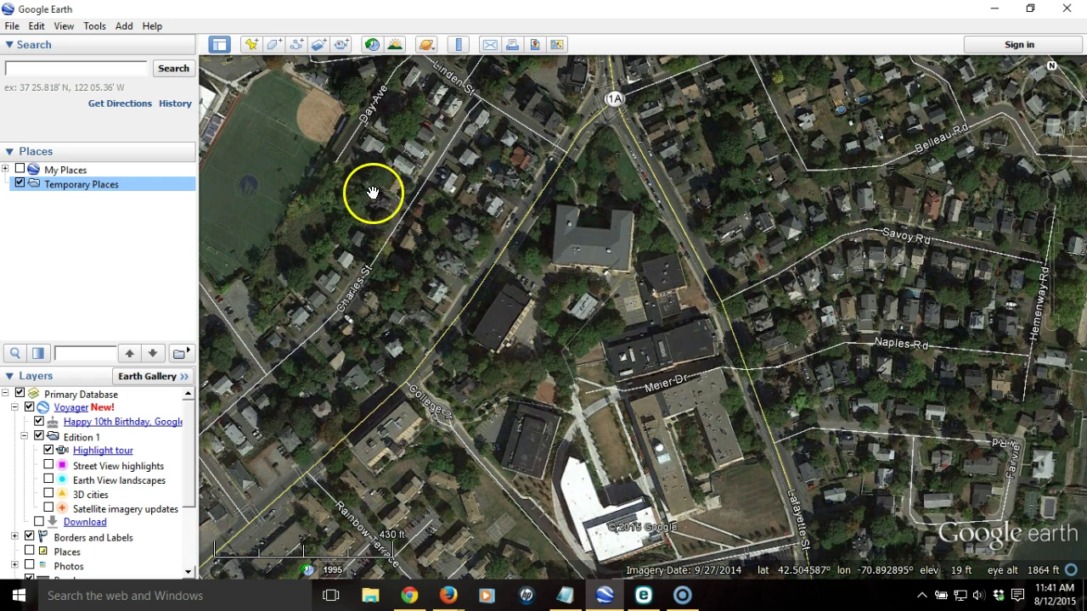
- Add a new placemark and drag its pin beside the road near route 1A
click(253, 48)
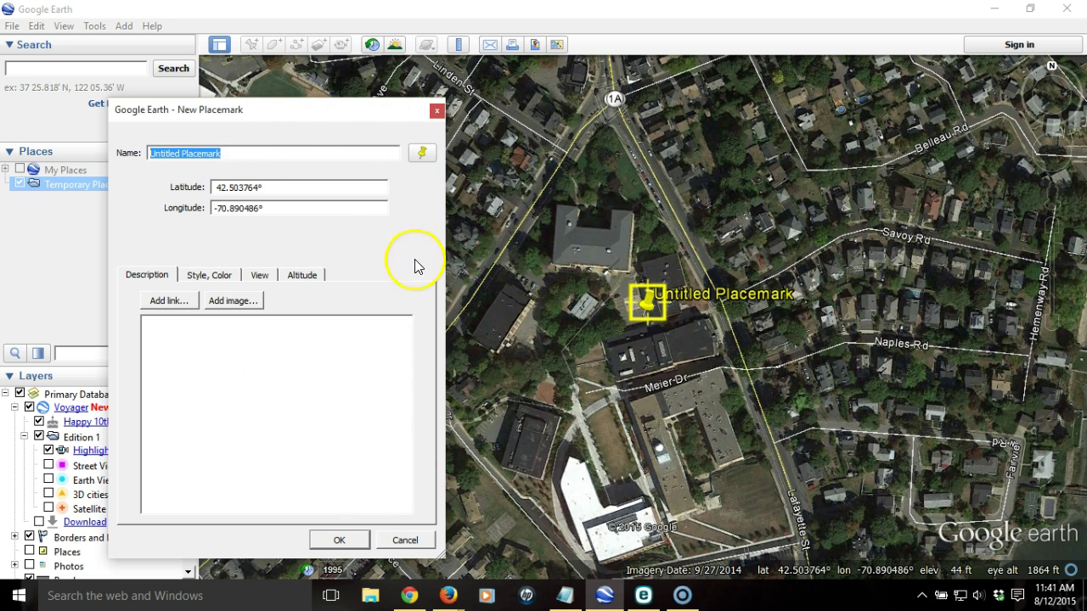
click(650, 311)
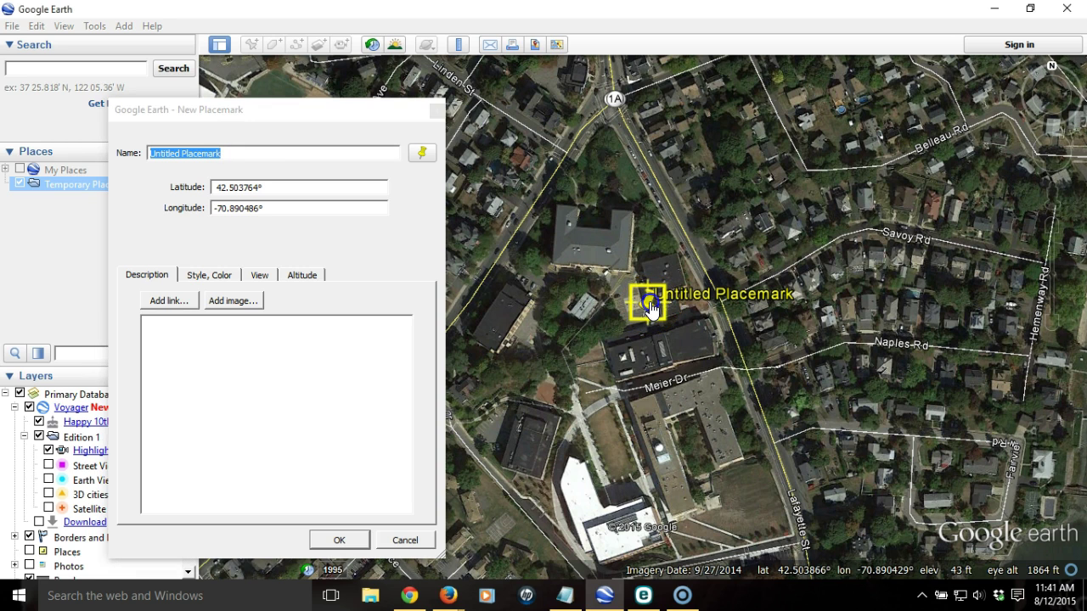
drag(650, 310, 612, 175)
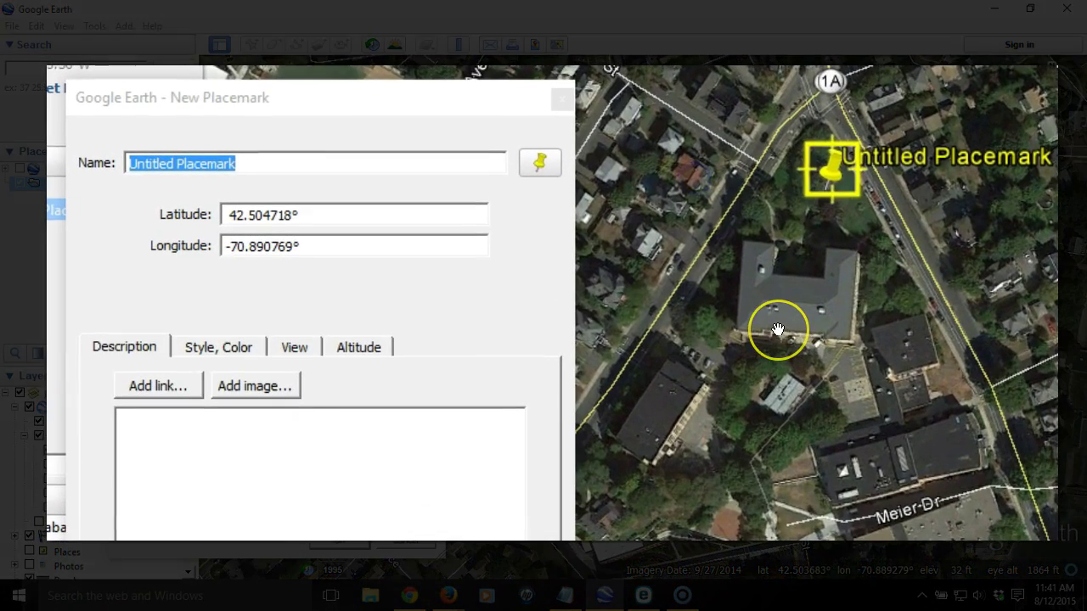
- Name the placemark 'Salem State Sign' and describe it as 'This is the Salem State sign!'
click(326, 88)
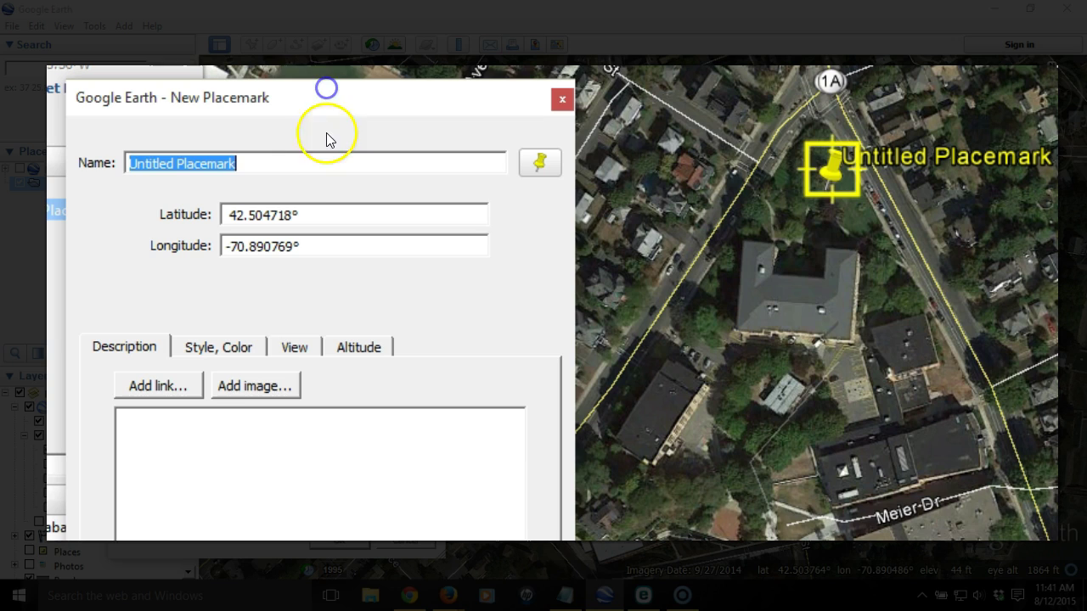
text(SA)
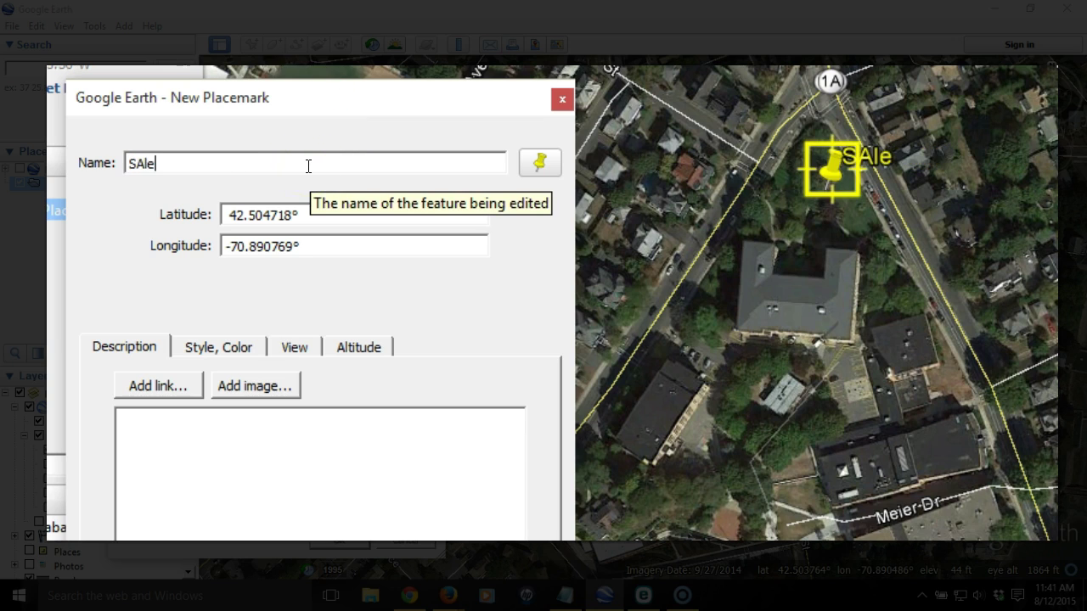
key(BackSpace)
text(ale)
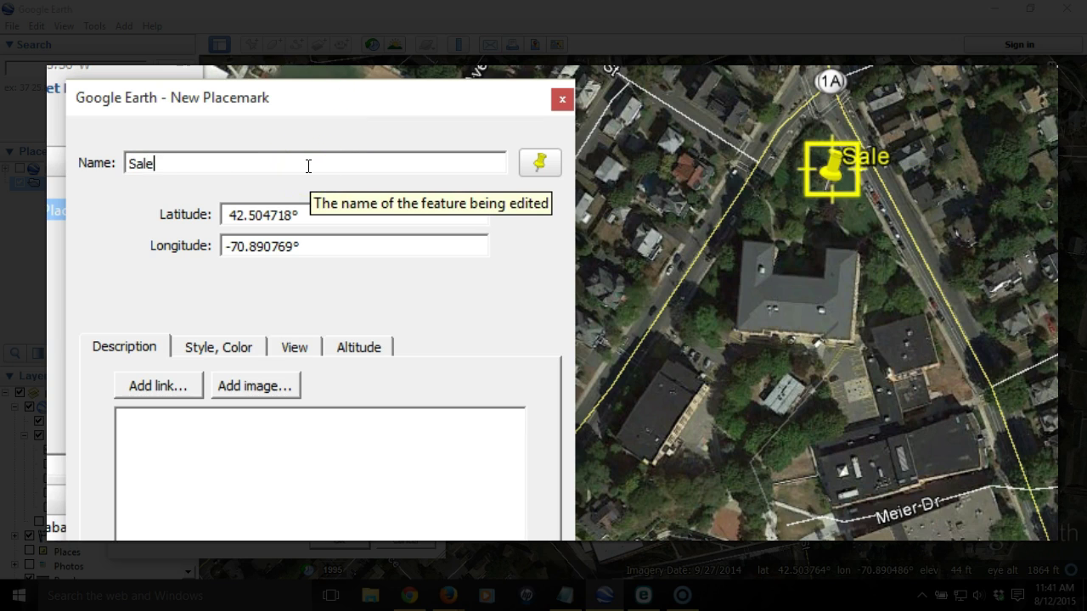
text(m State Sign)
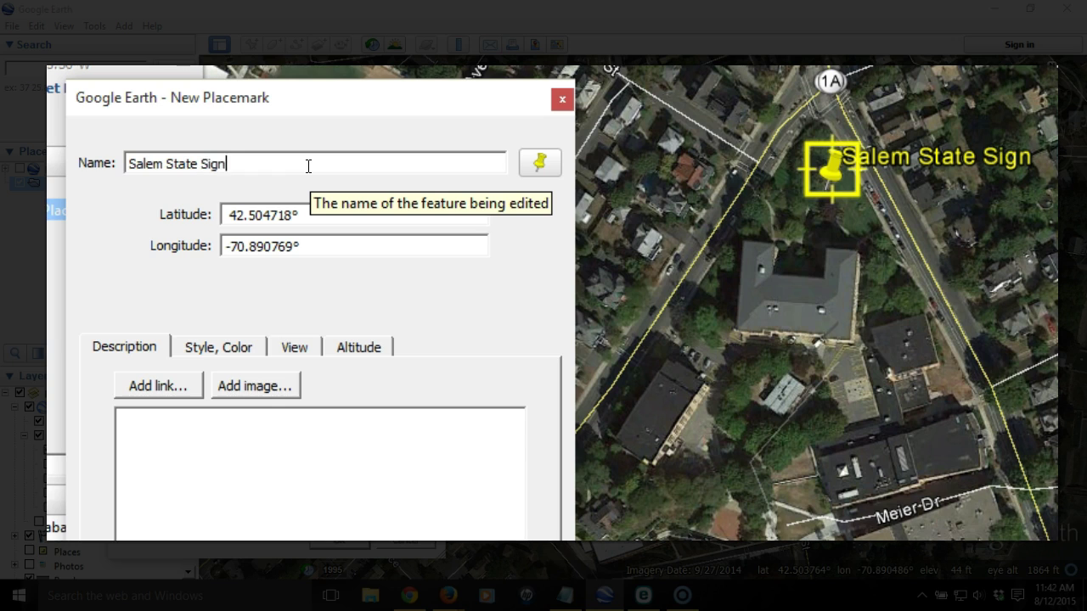
click(165, 177)
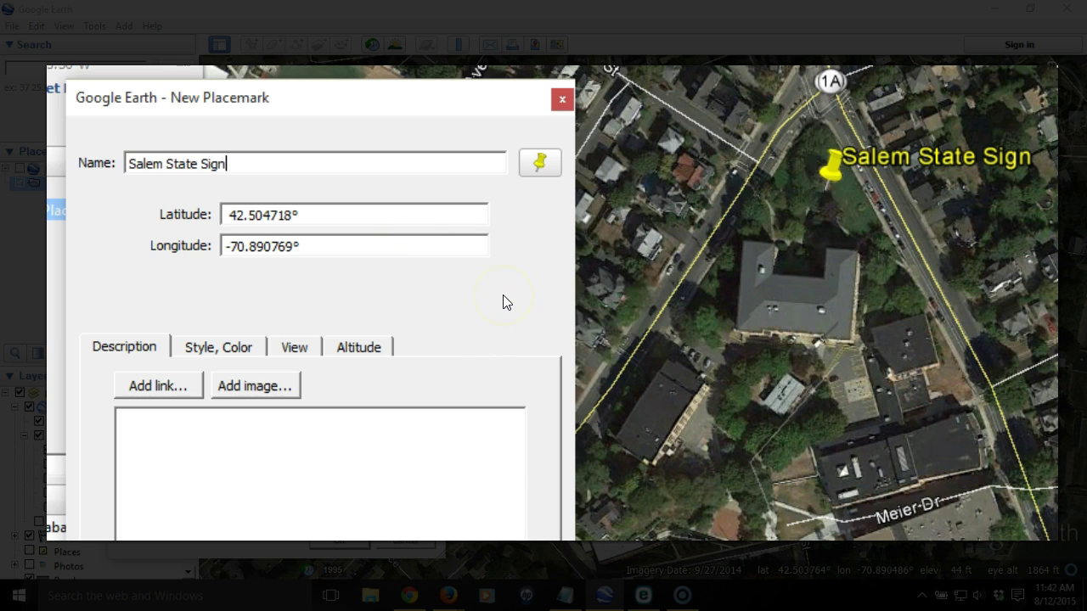
click(345, 478)
text(This is the Salem State )
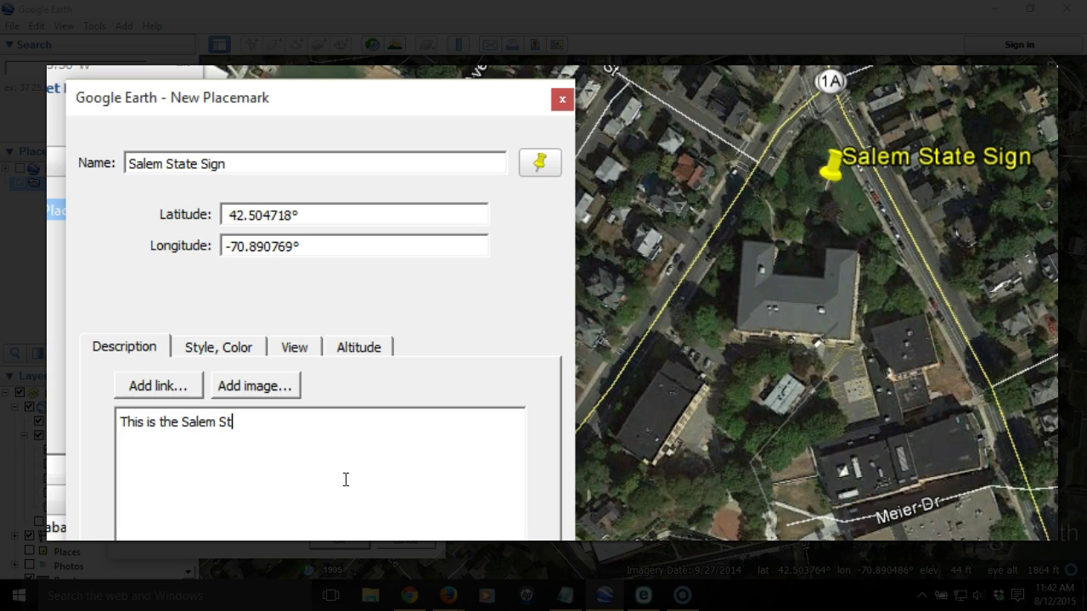
text(sign!)
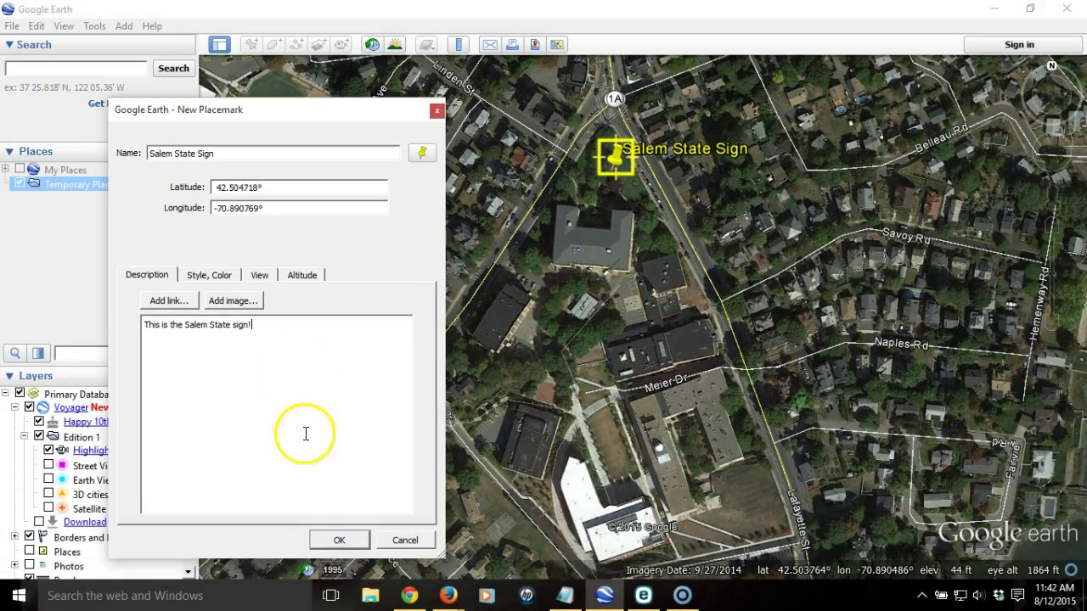
- Save the Salem State Sign placemark, then open and close its popup to check the description
click(346, 538)
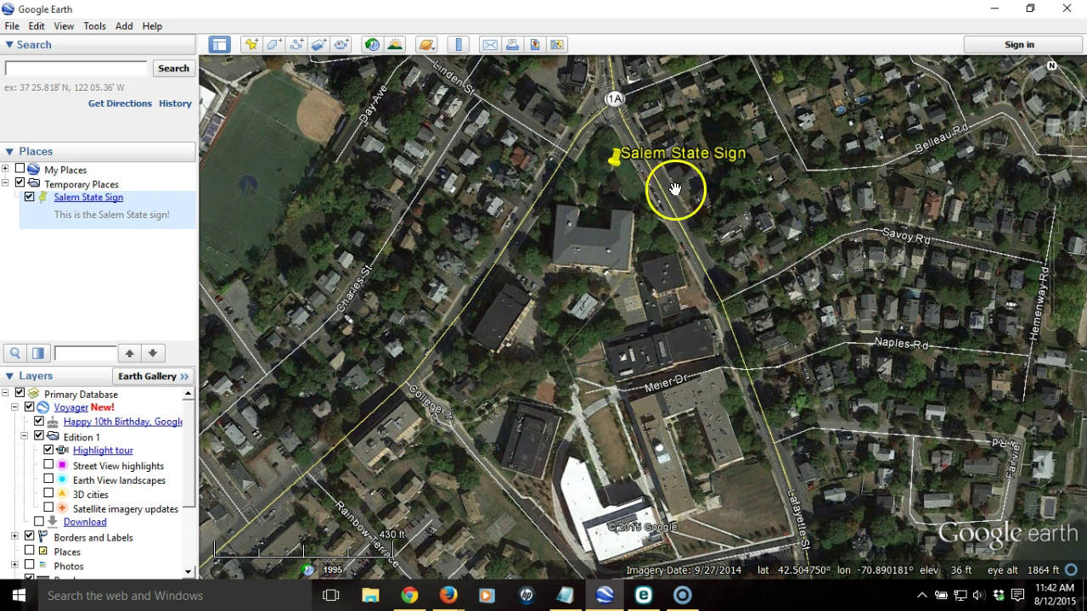
click(615, 161)
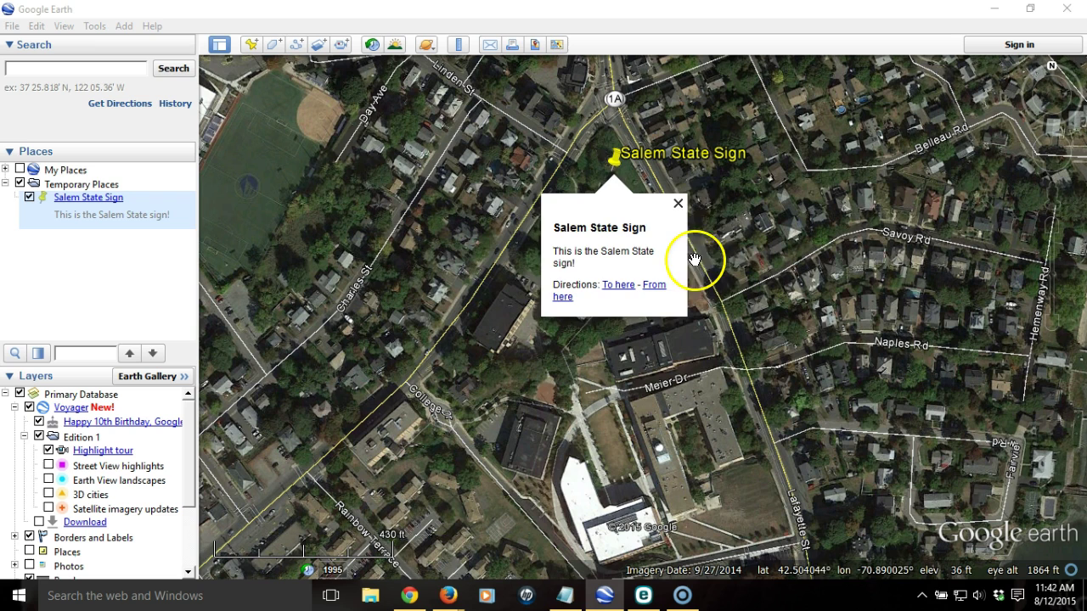
click(679, 204)
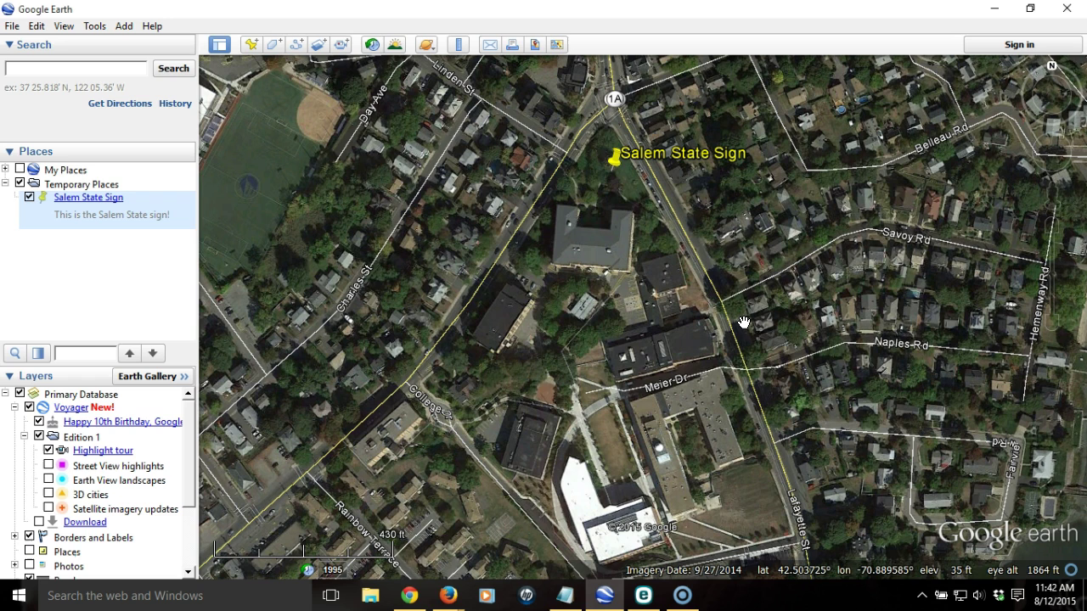
click(688, 314)
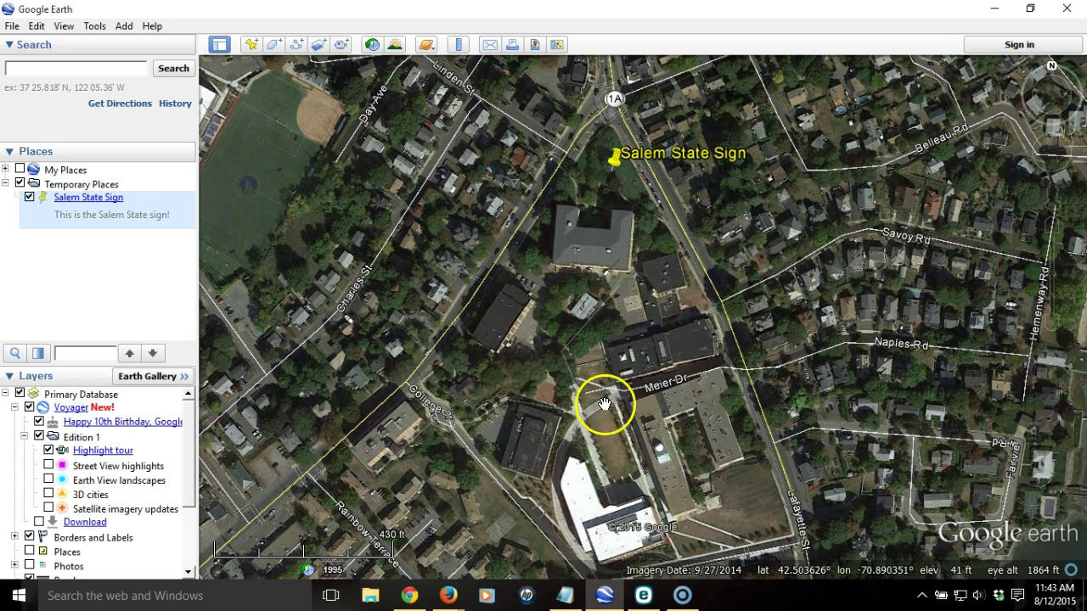
- In the US News Salem State gallery, display the sign photo, 13 of 17
mouse_move(446, 594)
click(395, 535)
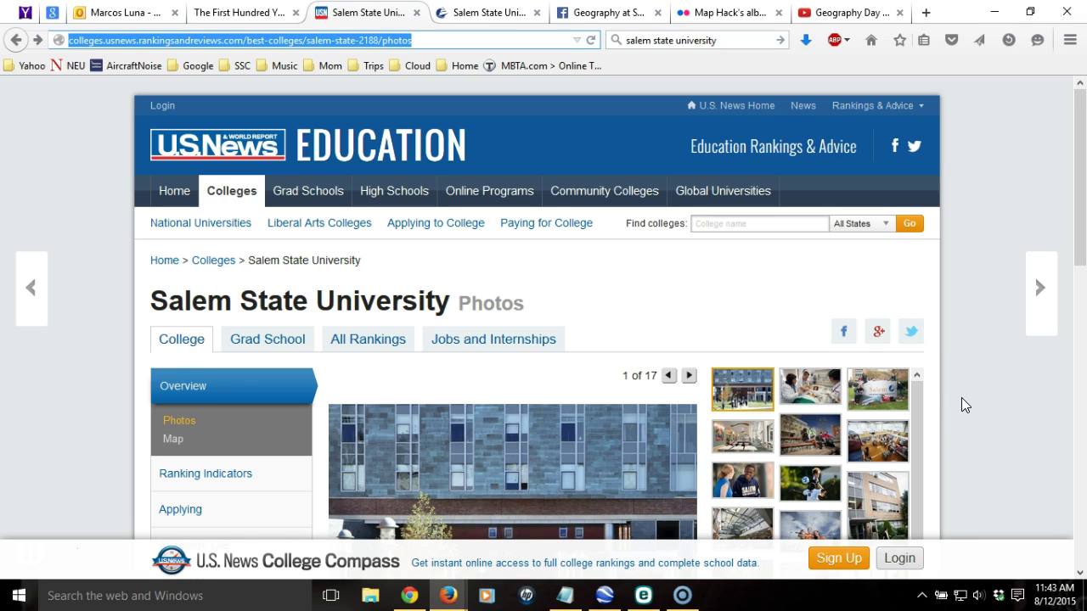
scroll(961, 397, down, 5)
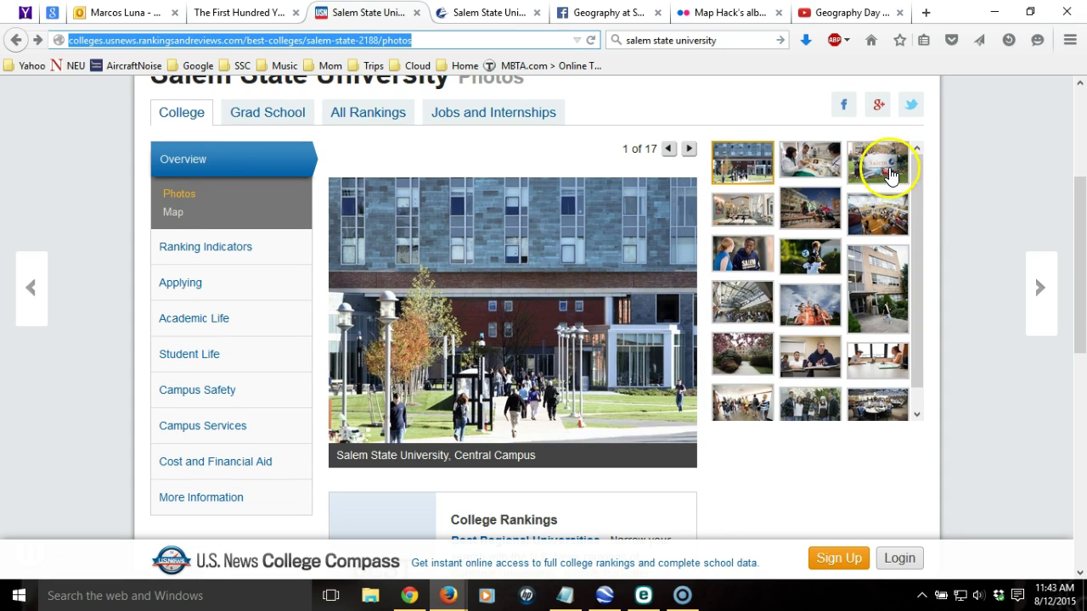
click(886, 168)
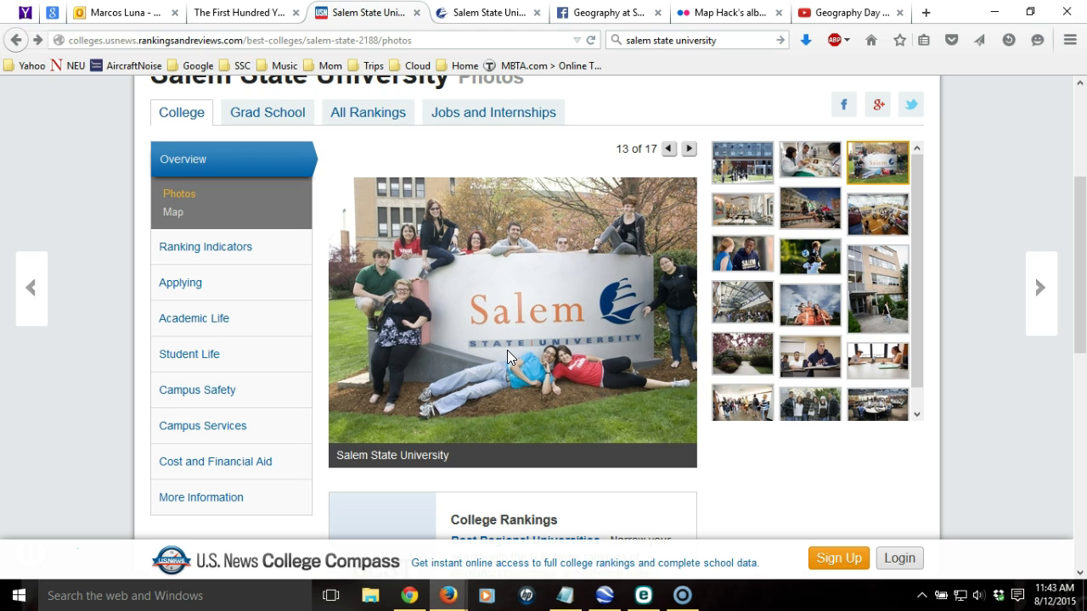
click(527, 297)
- Open the sign photo on its own page and copy its college-photo_12213.jpg address
right_click(528, 298)
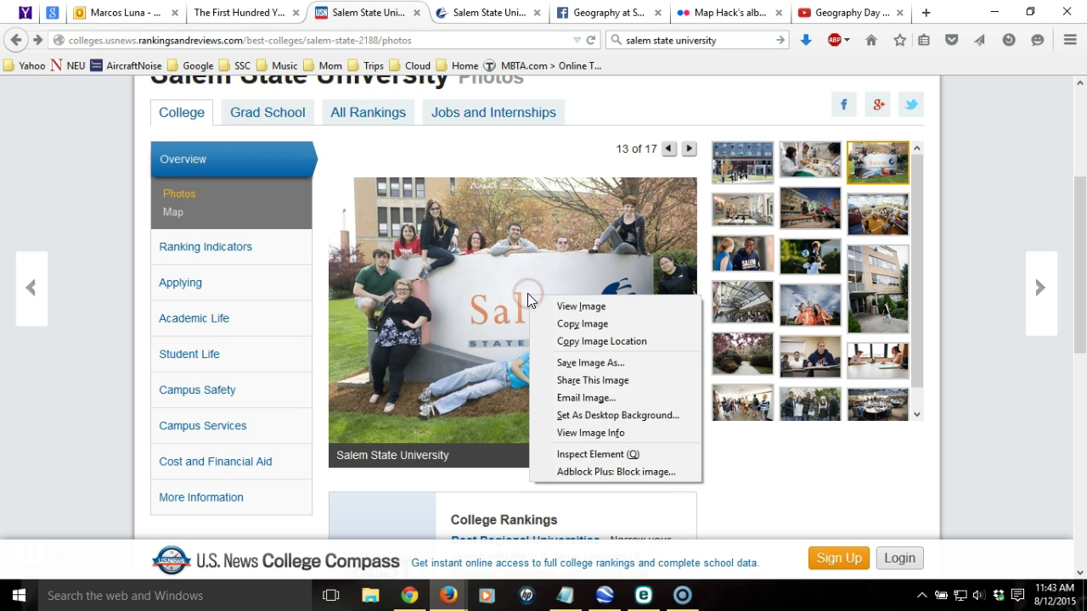
click(624, 307)
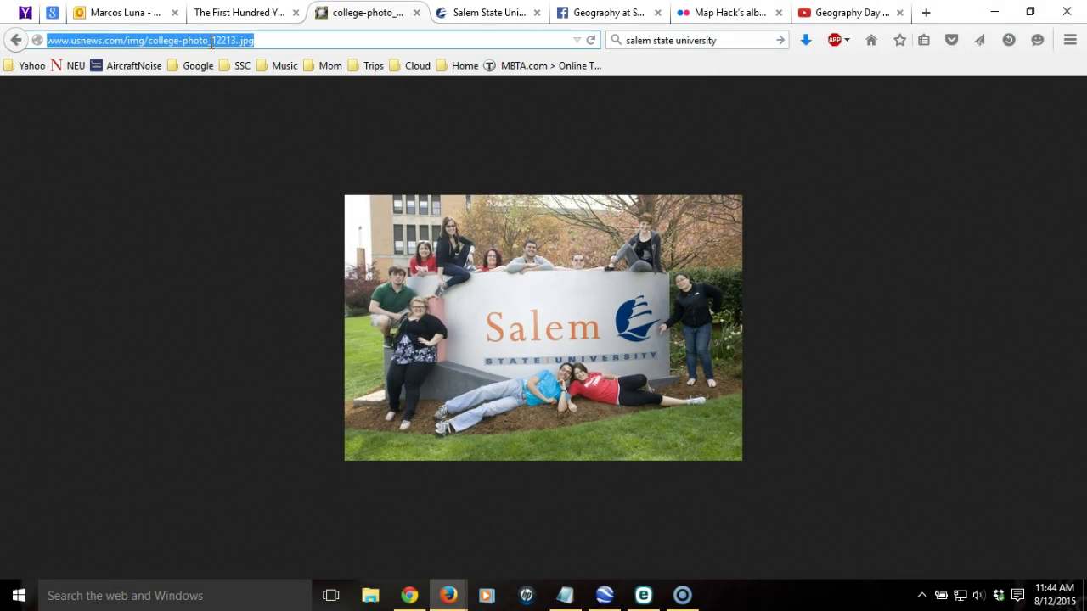
right_click(202, 40)
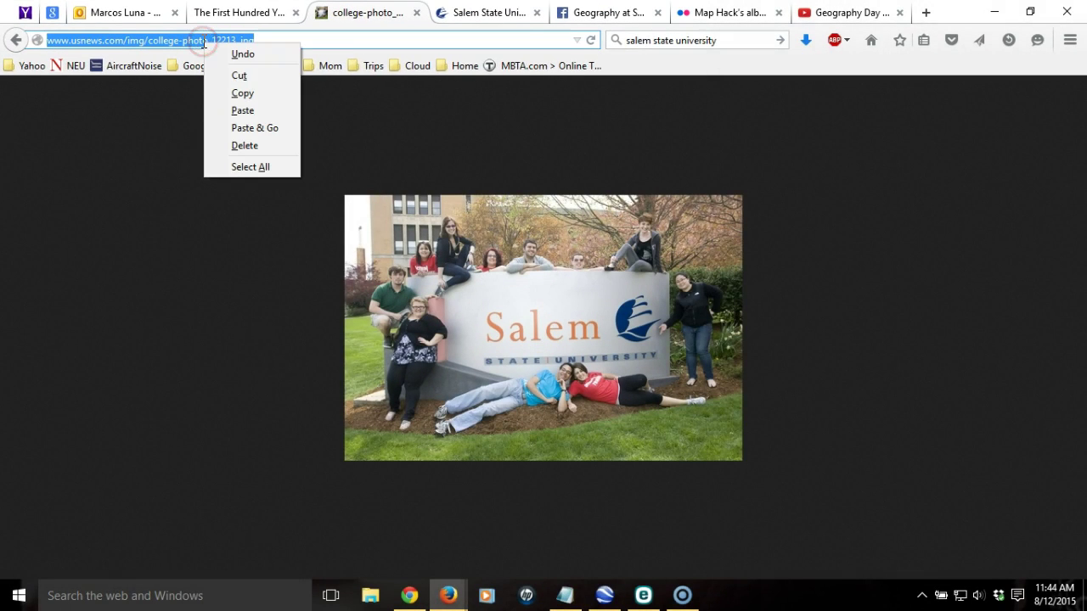
click(253, 92)
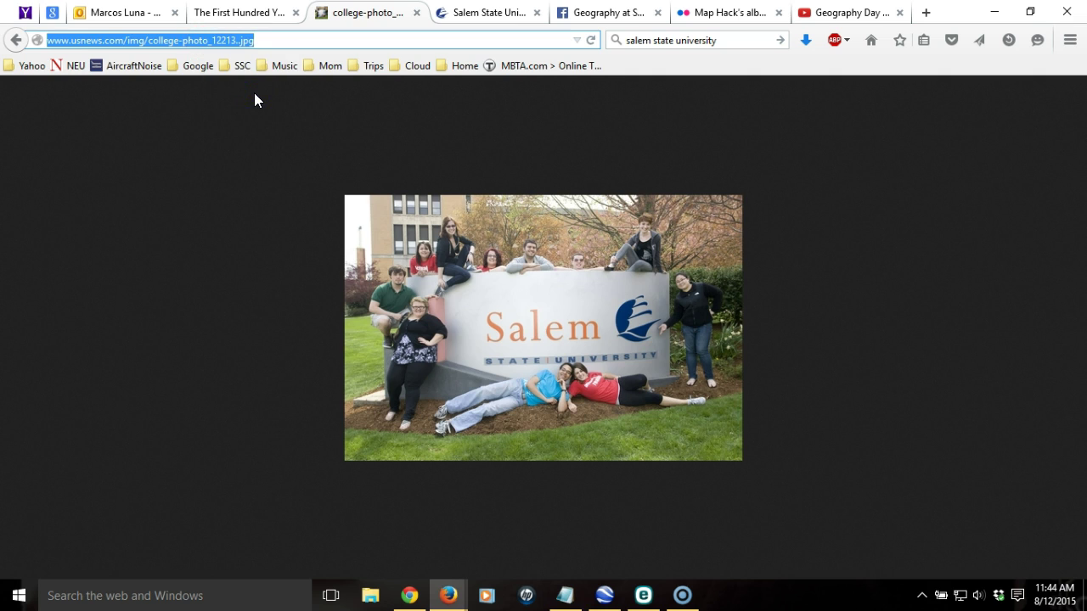
- In Salem State Sign's properties, start adding an image and paste the copied photo URL
click(601, 594)
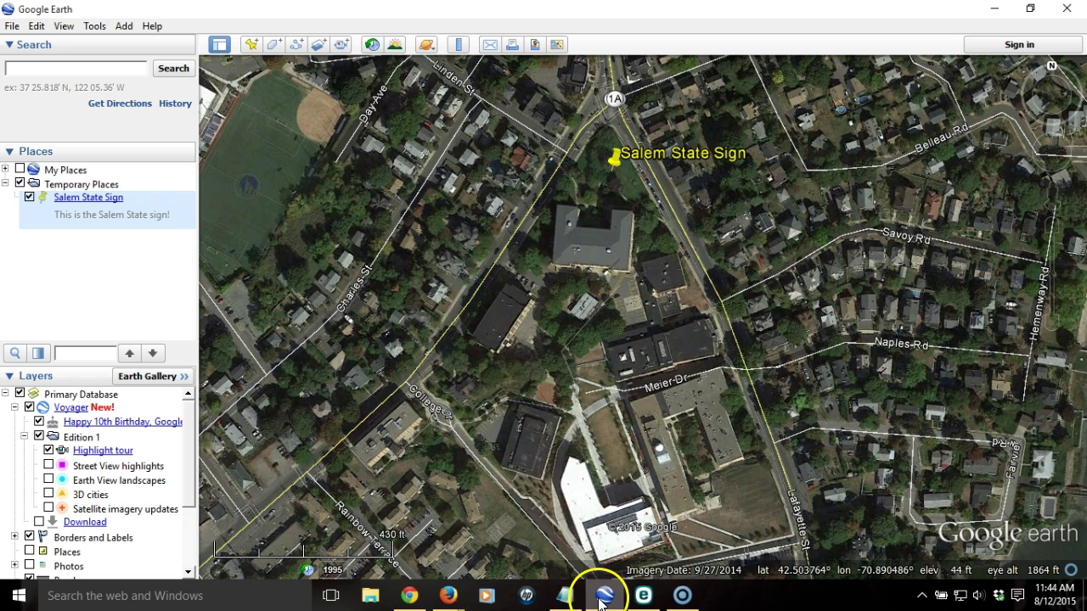
right_click(102, 207)
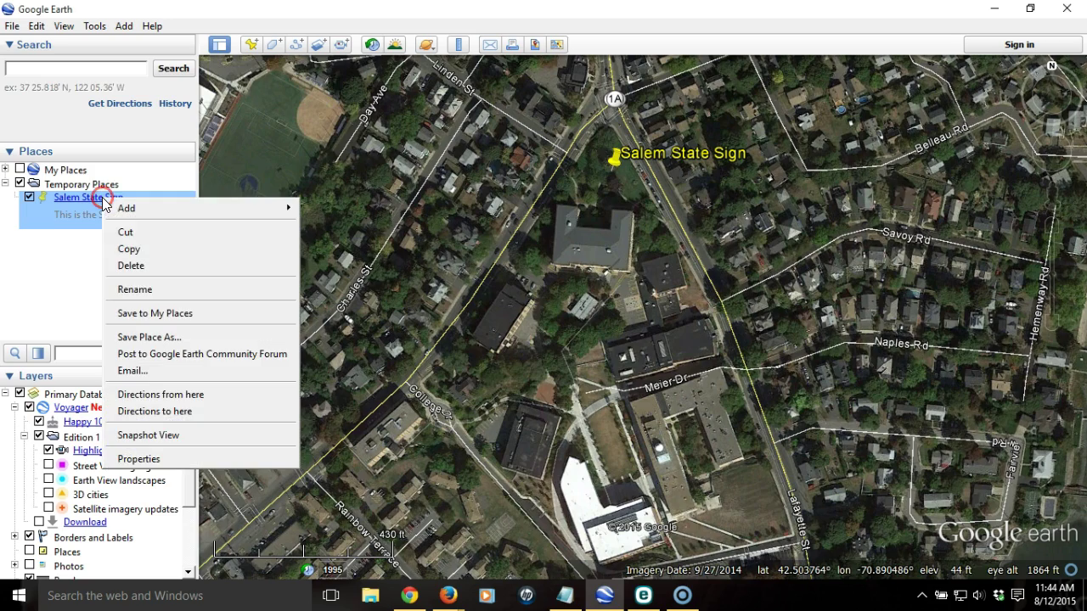
click(170, 459)
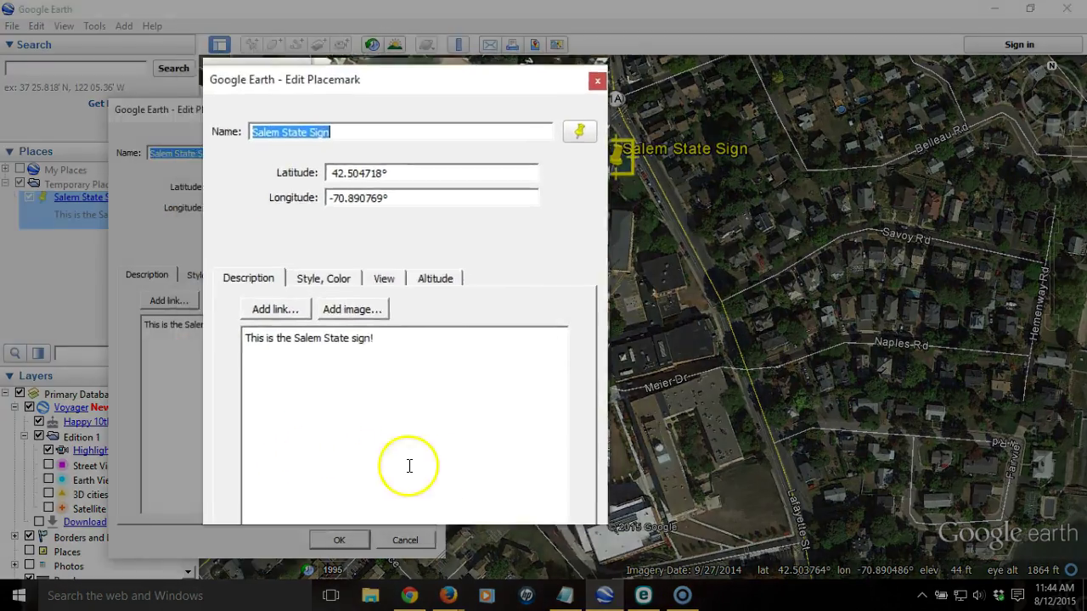
click(289, 418)
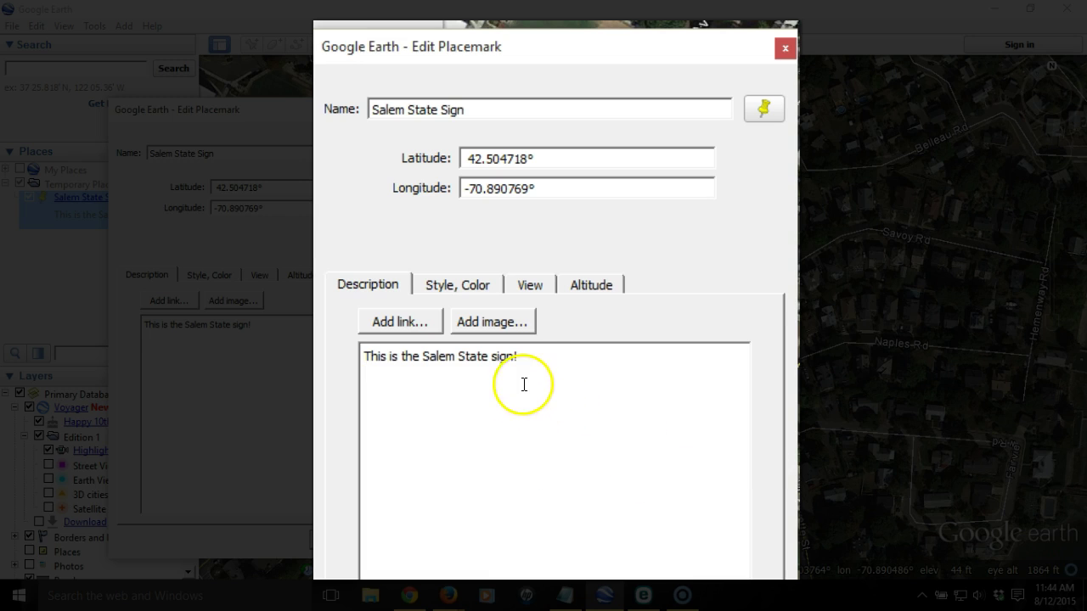
click(499, 325)
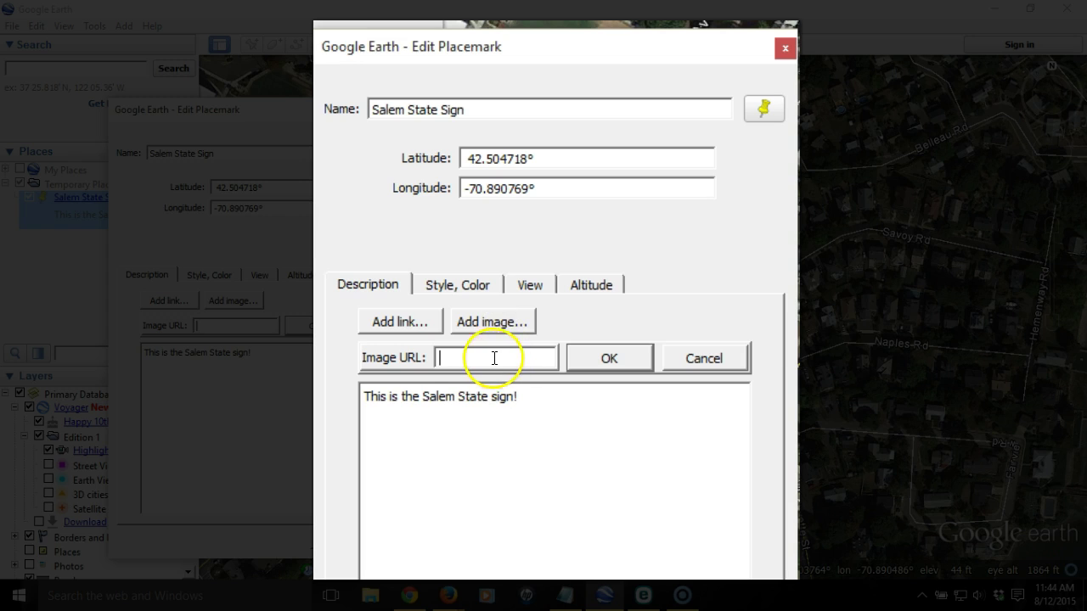
right_click(487, 358)
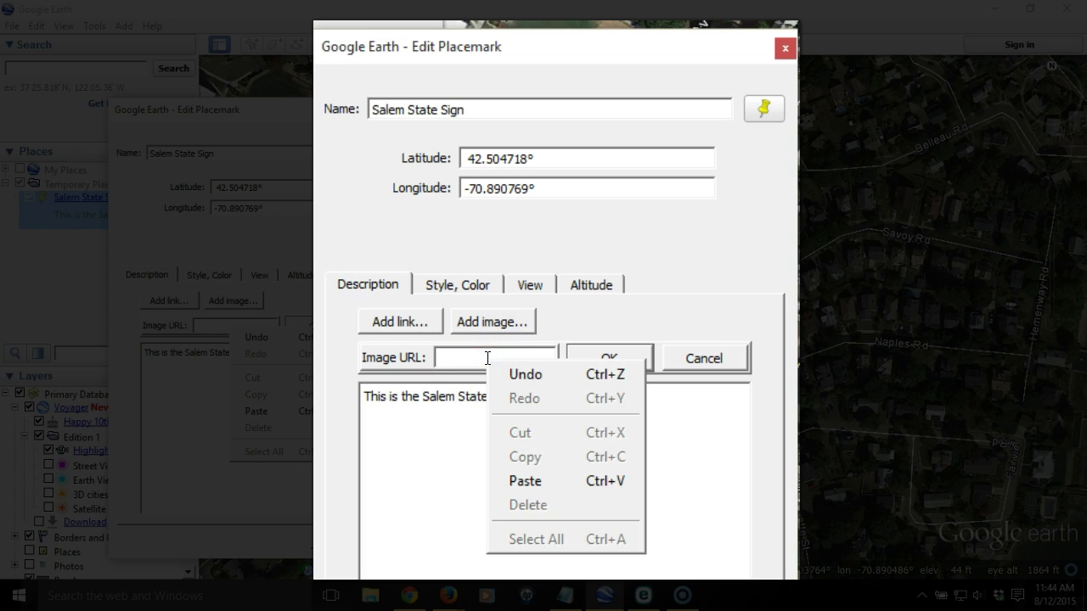
click(524, 481)
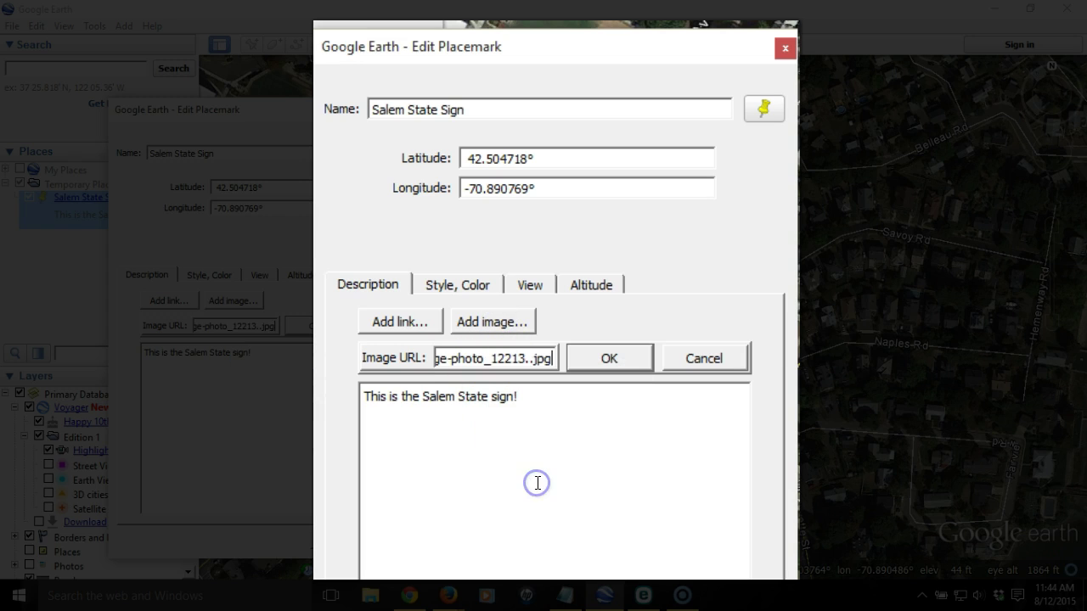
- Insert the img tag for college-photo_12213.jpg into the placemark description
click(605, 357)
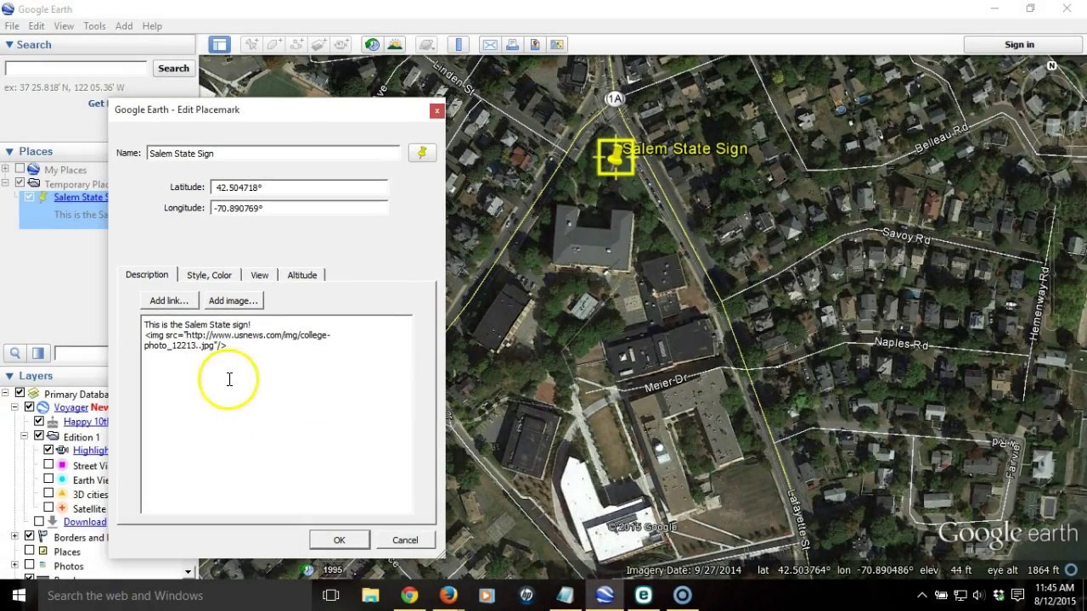
- Save the placemark and open its popup showing the description text and sign photo
click(341, 540)
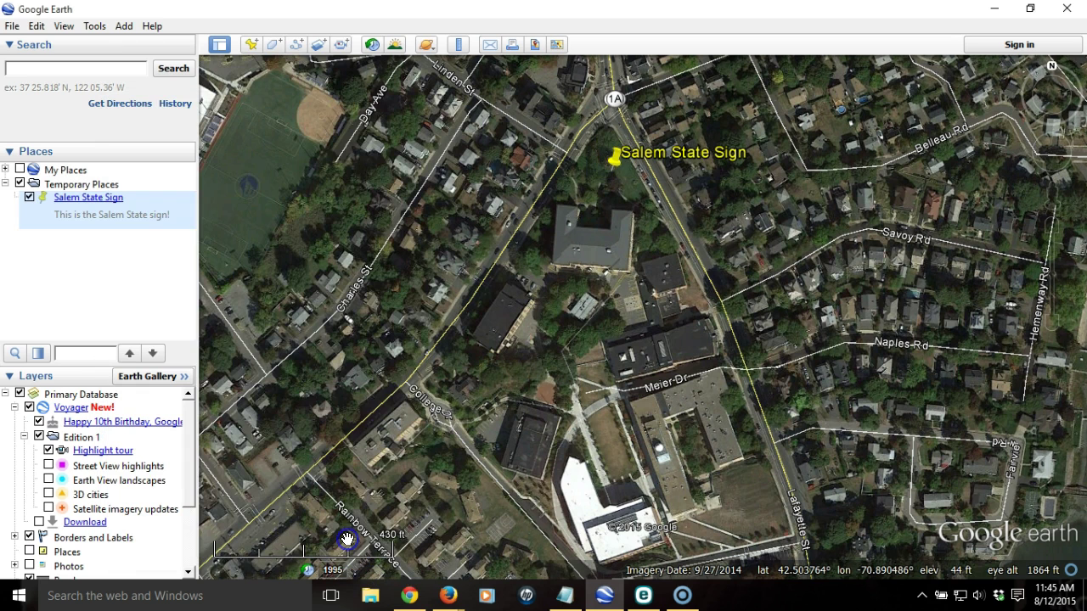
click(617, 156)
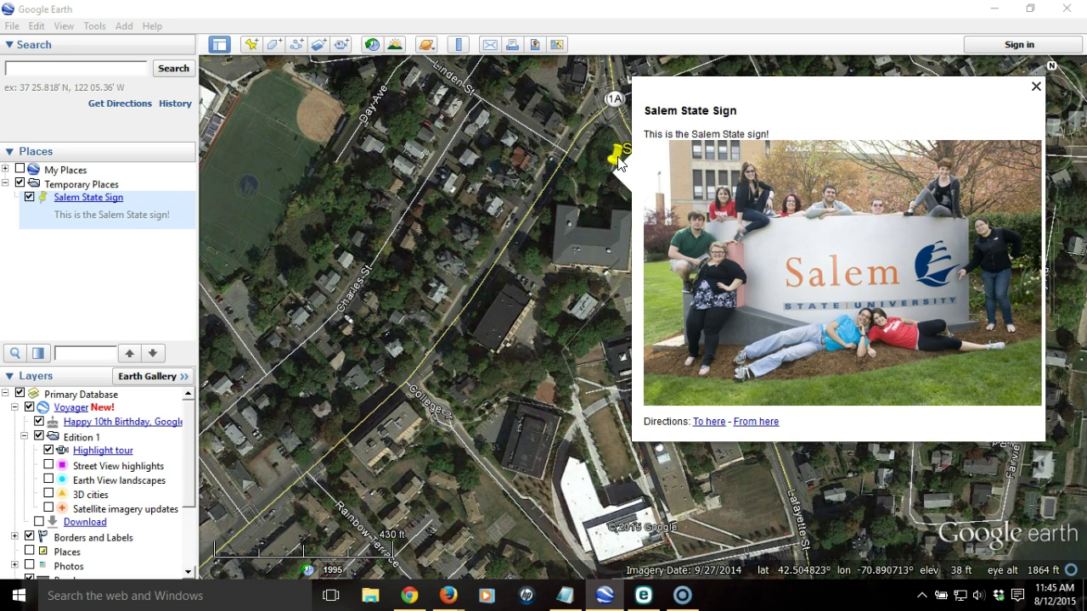
click(530, 316)
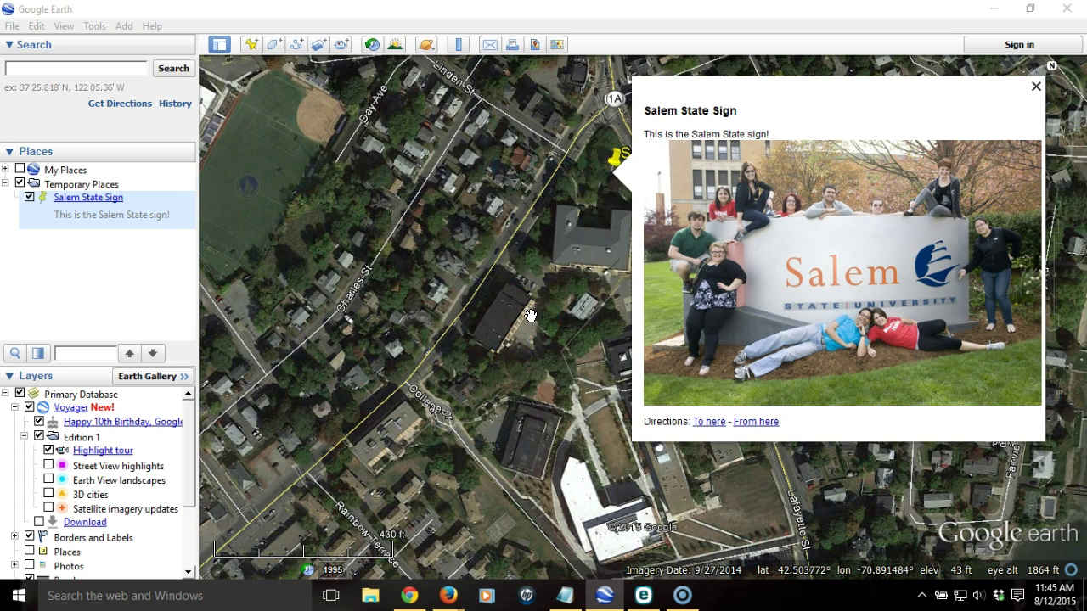
click(774, 454)
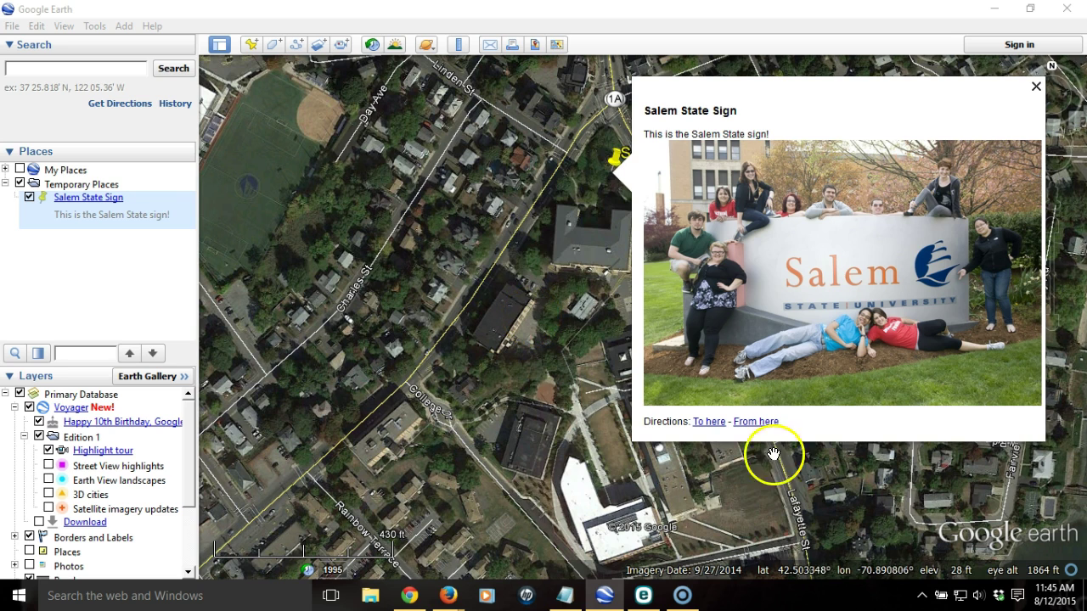
click(883, 472)
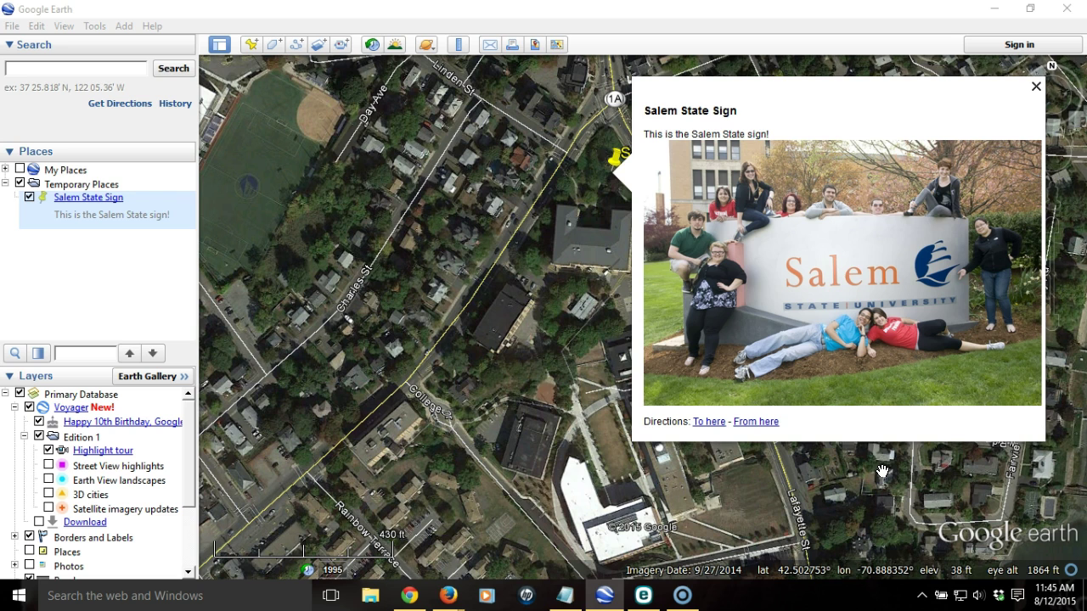
click(159, 212)
click(361, 281)
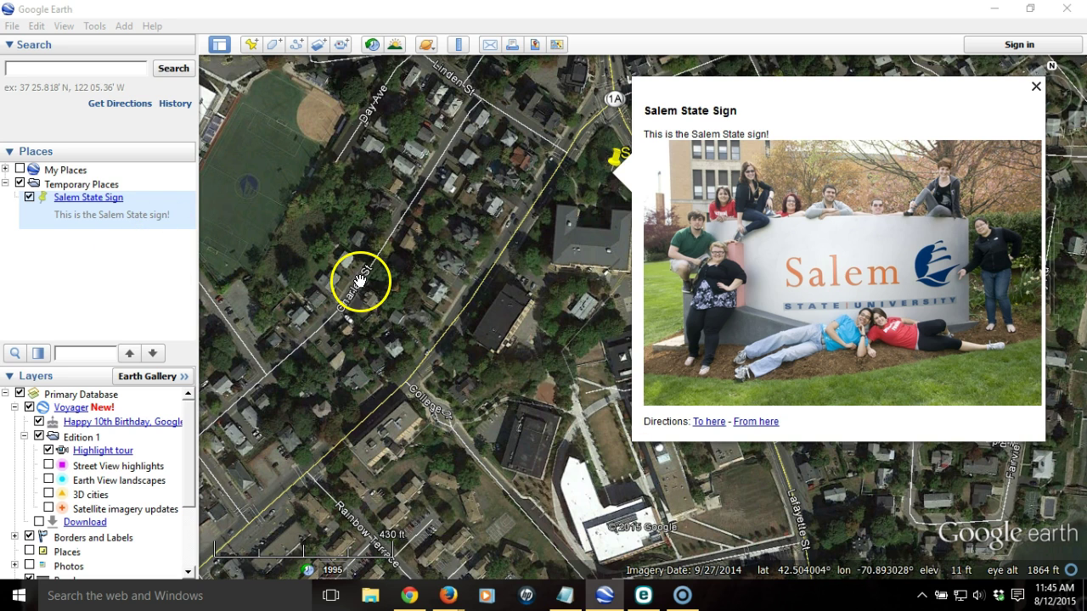